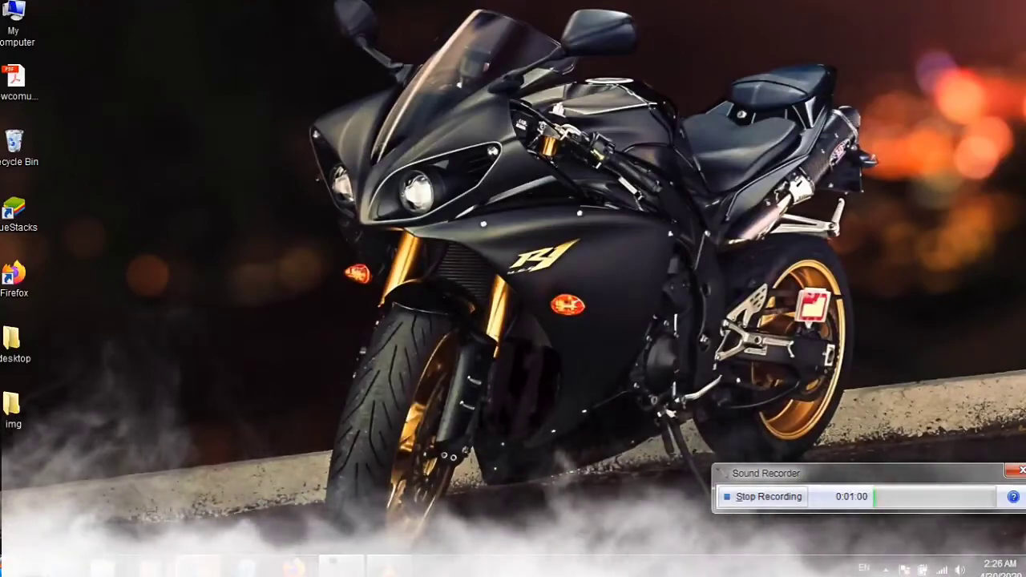
Open Blogger in an incognito browser window and sign in with the Google account, entering its password.
{"action": "mouse_move", "coordinate": [195, 567]}
{"action": "left_click", "coordinate": [114, 489]}
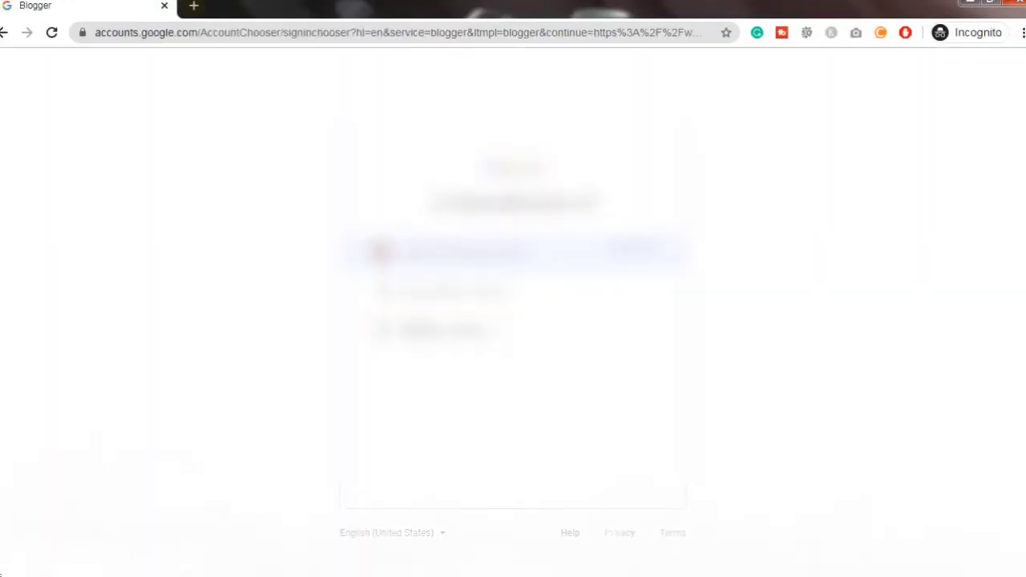
{"action": "key", "text": "Return"}
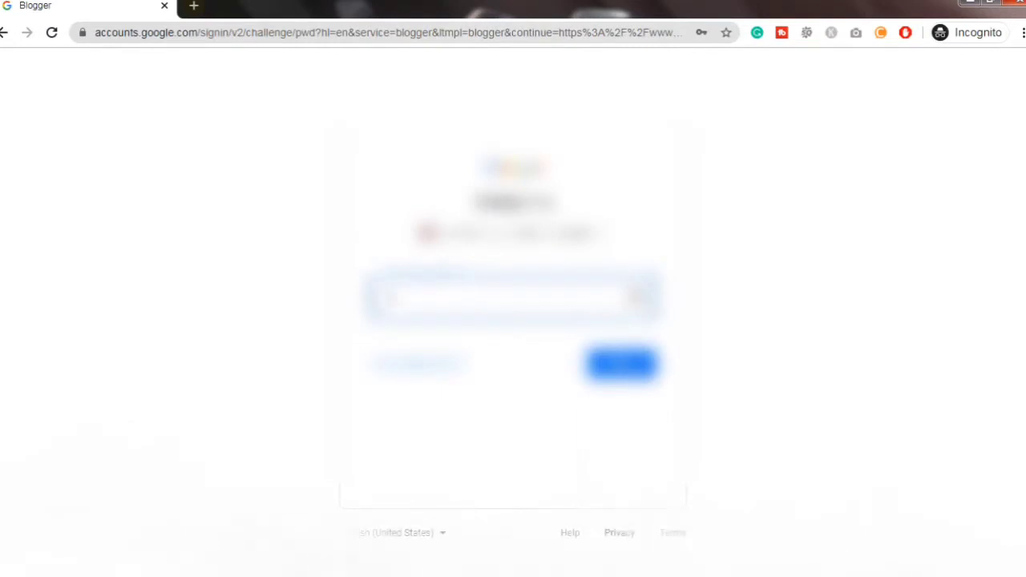
{"action": "type", "text": "••"}
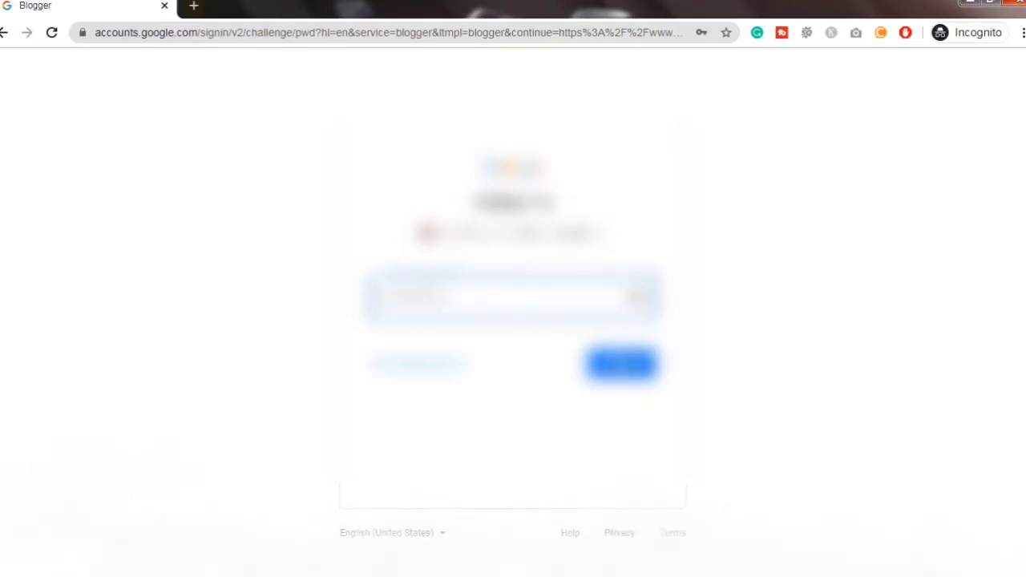
{"action": "key", "text": "Return"}
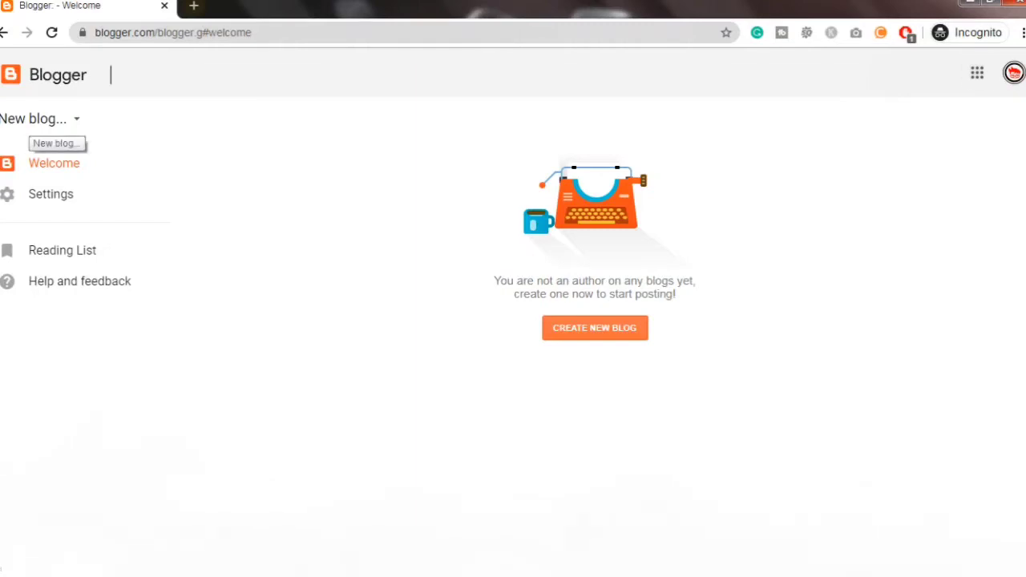
Start a new blog and give it the title "Tamil Tech Guides".
{"action": "left_click", "coordinate": [36, 119]}
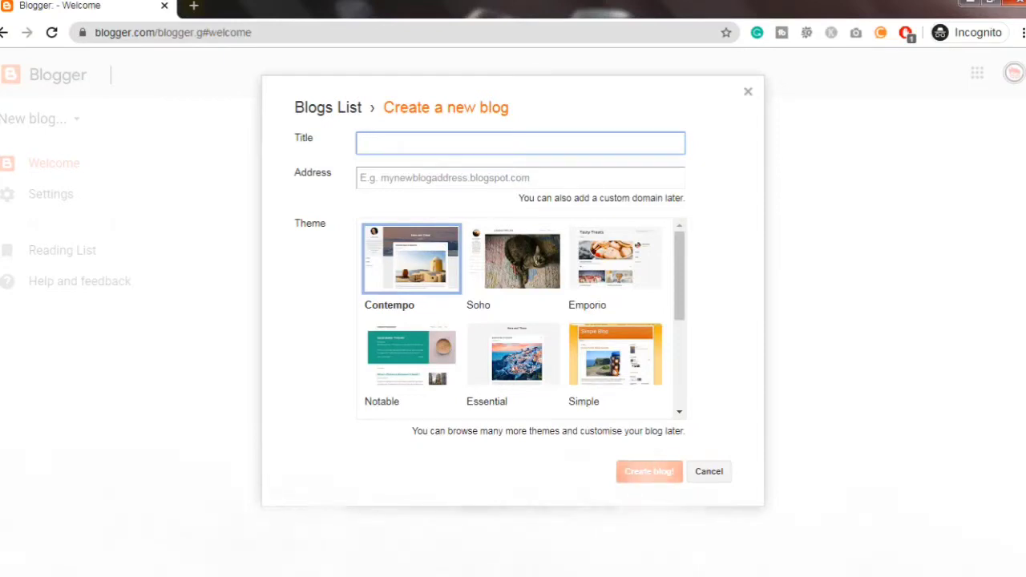
{"action": "type", "text": "T"}
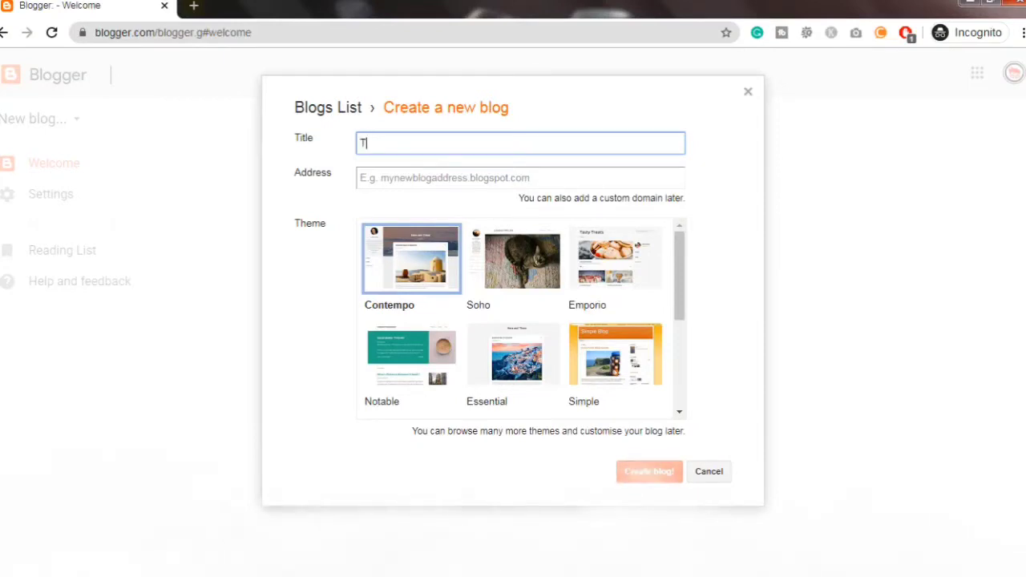
{"action": "type", "text": "amil "}
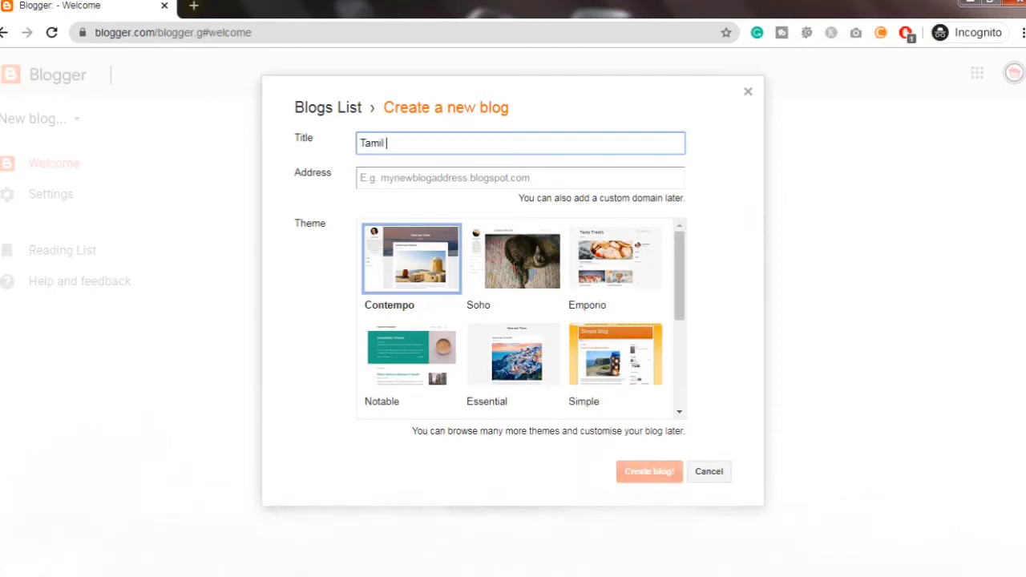
{"action": "type", "text": "Tech G"}
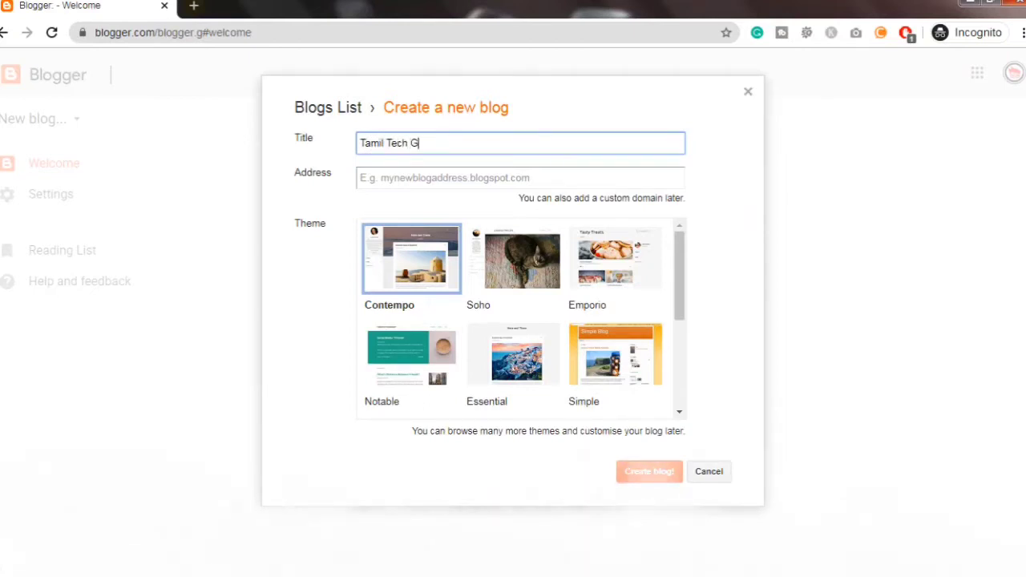
{"action": "type", "text": "uides"}
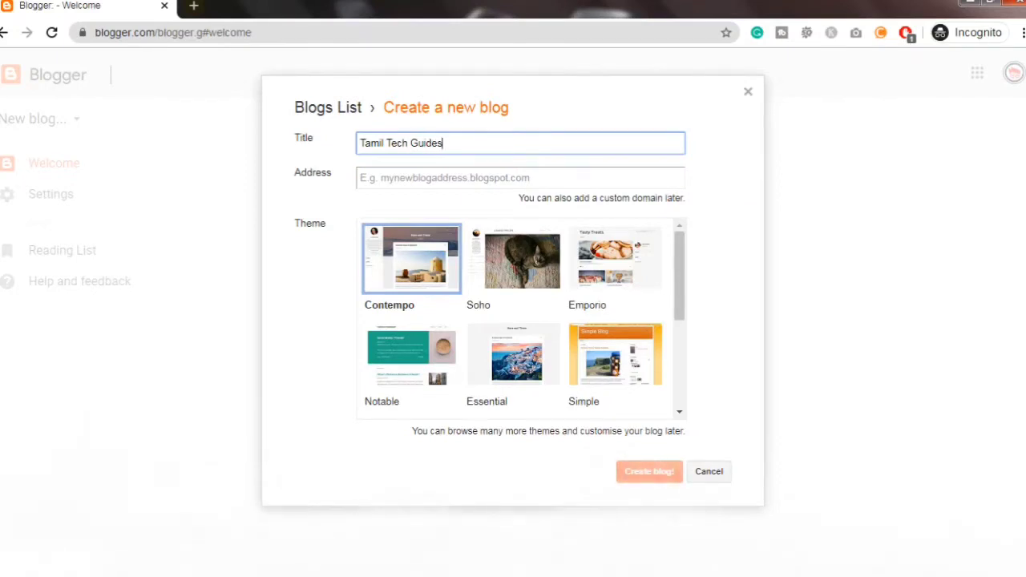
Enter tamiltechguides.blogspot.com as the new blog's address, accepting the suggested blogspot.com ending.
{"action": "left_click", "coordinate": [360, 178]}
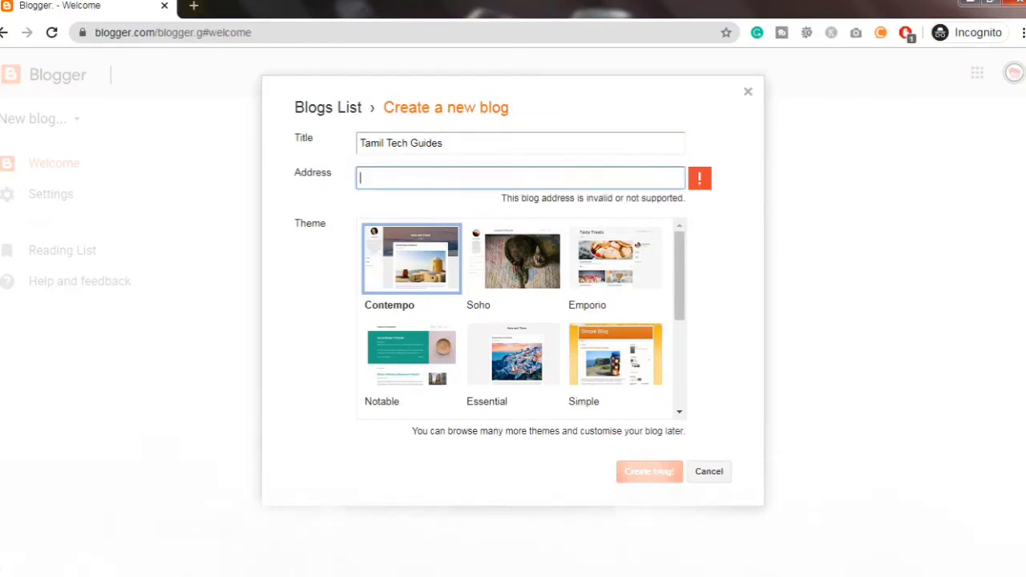
{"action": "left_click_drag", "start_coordinate": [502, 198], "coordinate": [687, 198]}
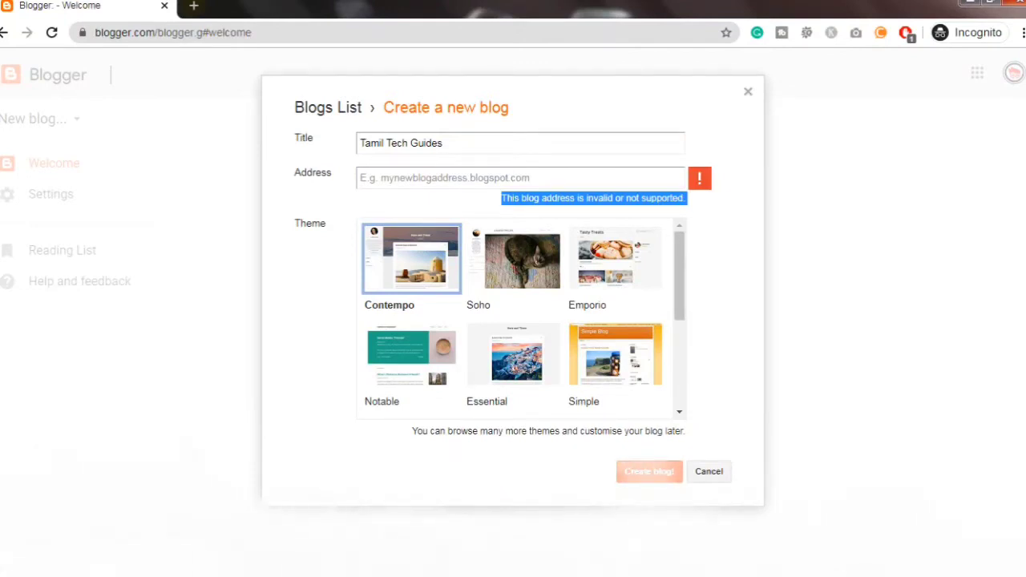
{"action": "left_click", "coordinate": [361, 178]}
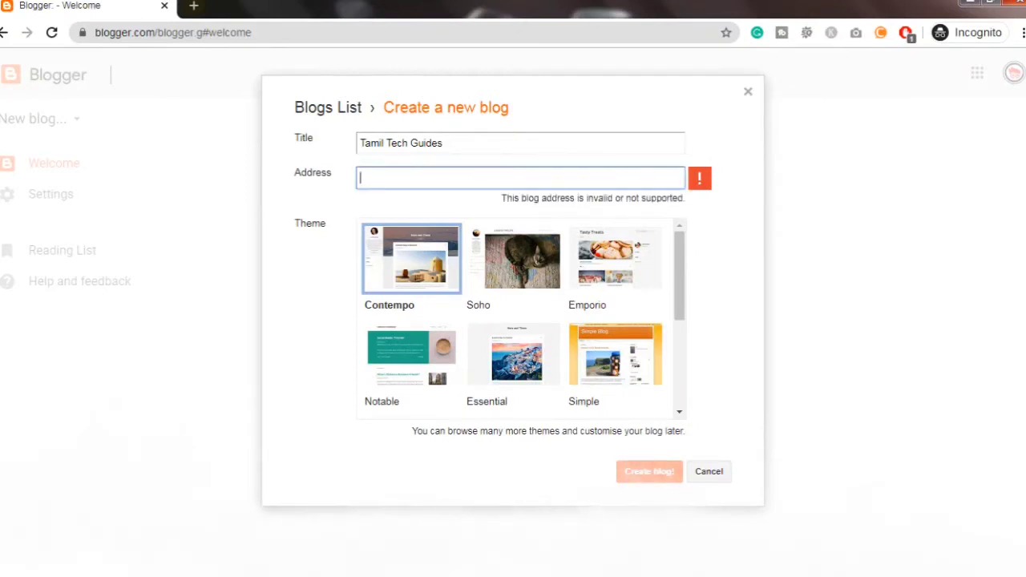
{"action": "type", "text": "ta"}
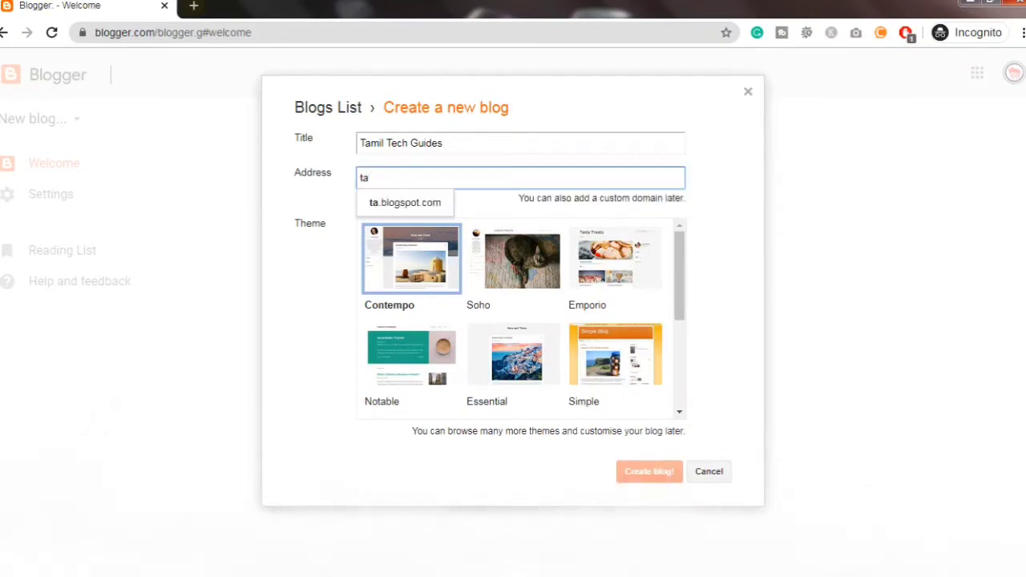
{"action": "type", "text": "miltec"}
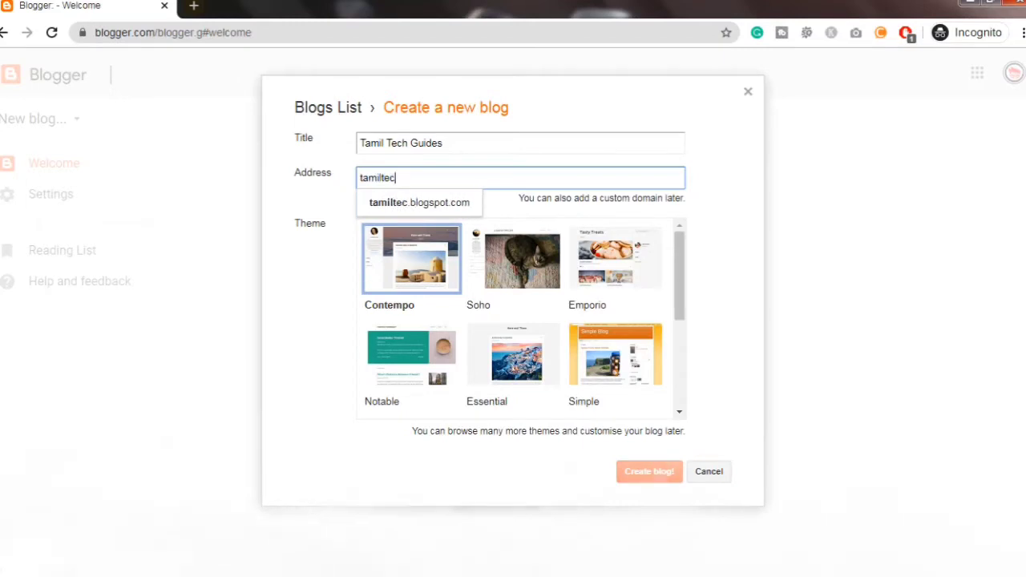
{"action": "type", "text": "hguides"}
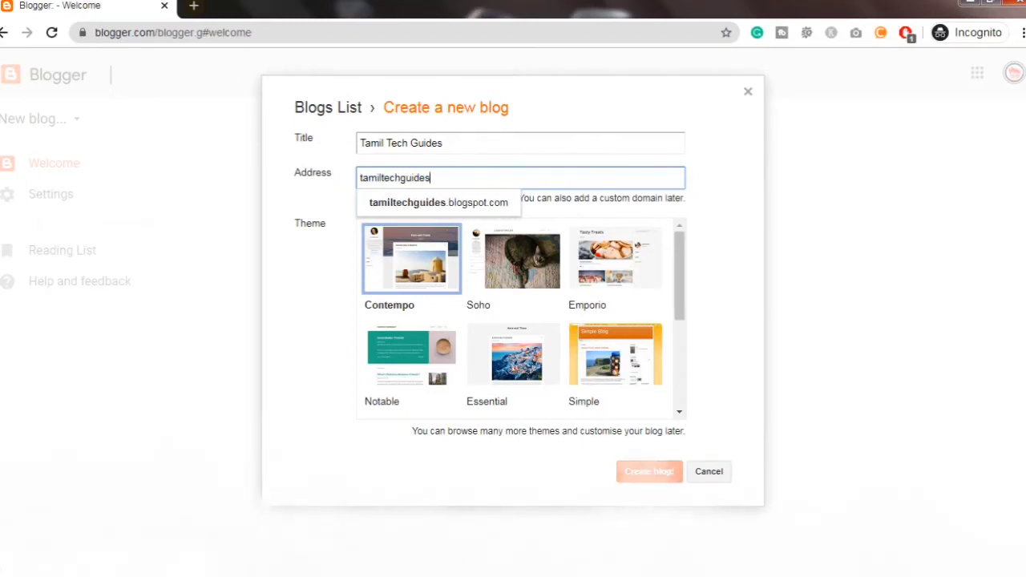
{"action": "key", "text": "Down"}
{"action": "key", "text": "Return"}
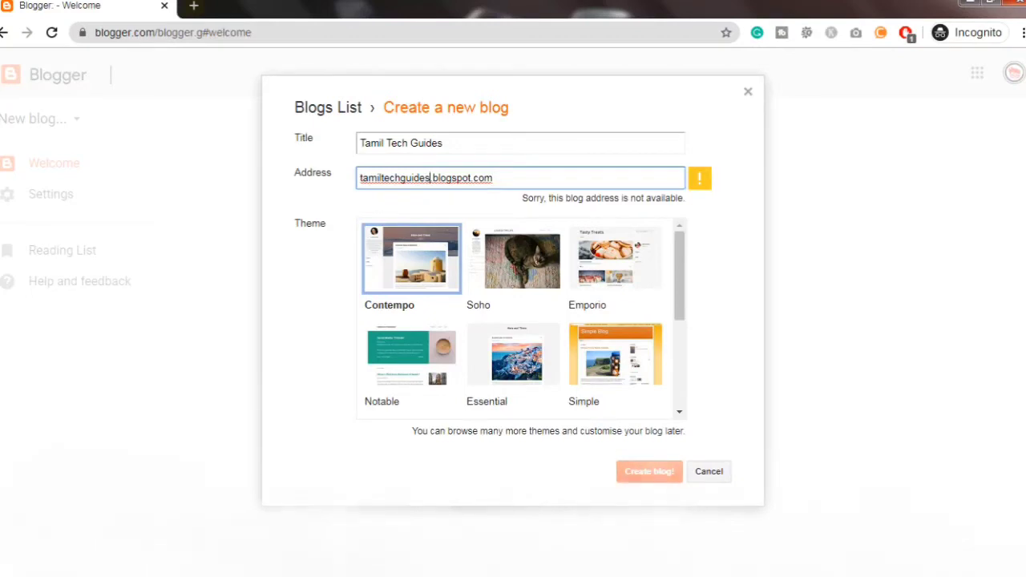
Extend the blog address to tamiltechguidesyoutubechannel.blogspot.com.
{"action": "type", "text": "youtu"}
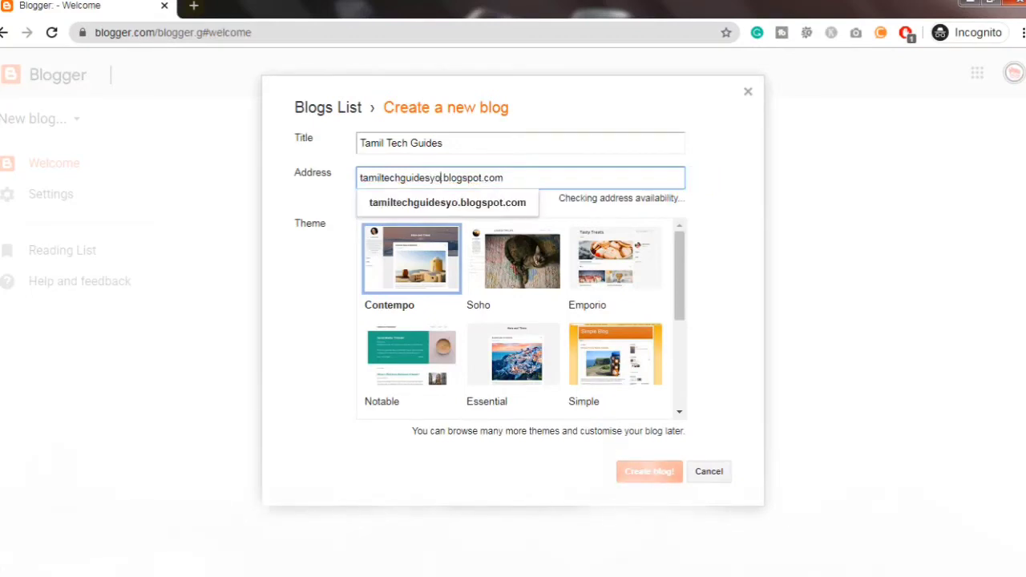
{"action": "type", "text": "becha"}
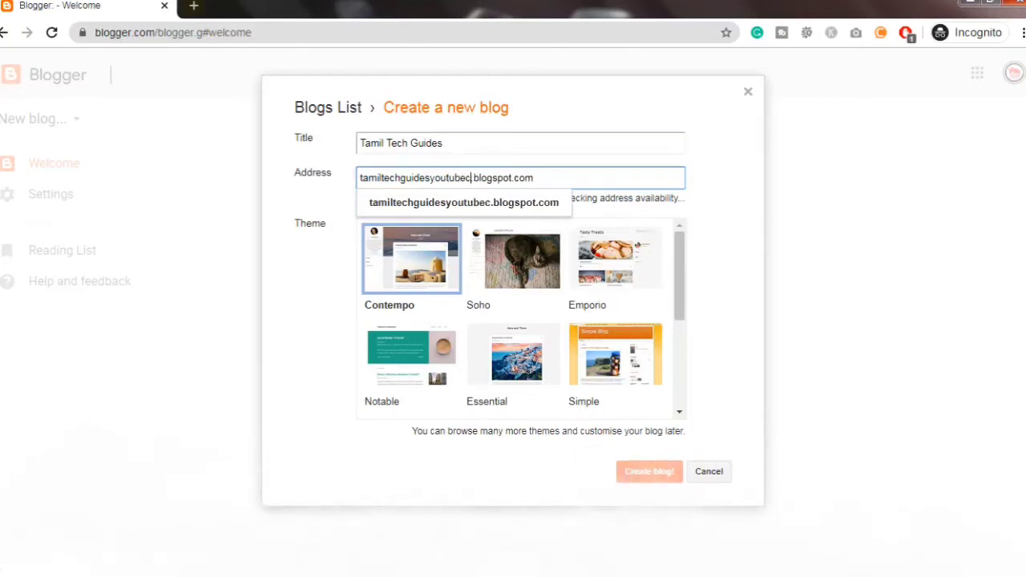
{"action": "type", "text": "nnel"}
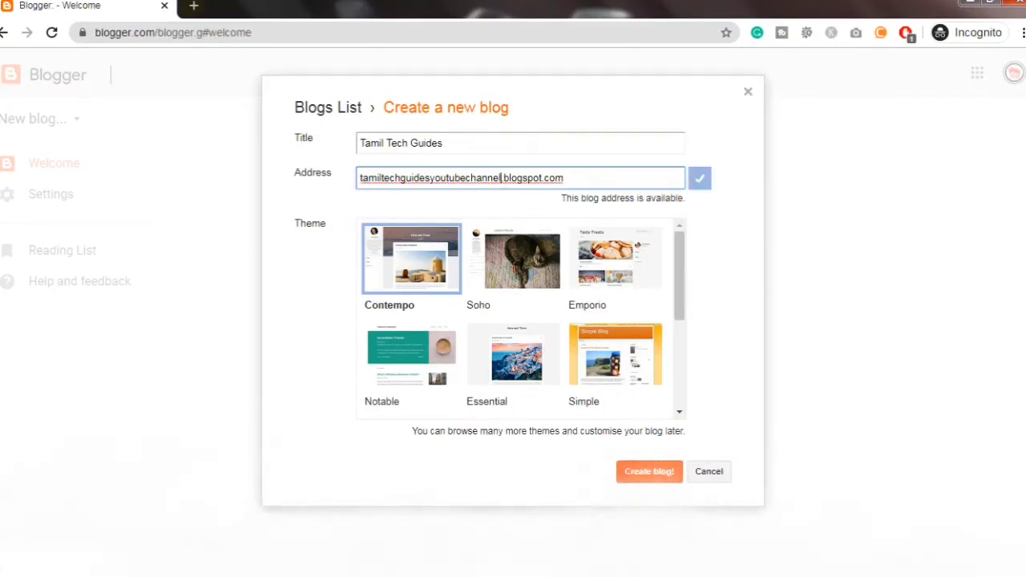
Replace "youtubechannel" in the blog address with 7, making it tamiltechguides7.blogspot.com.
{"action": "left_click_drag", "start_coordinate": [430, 178], "coordinate": [503, 178]}
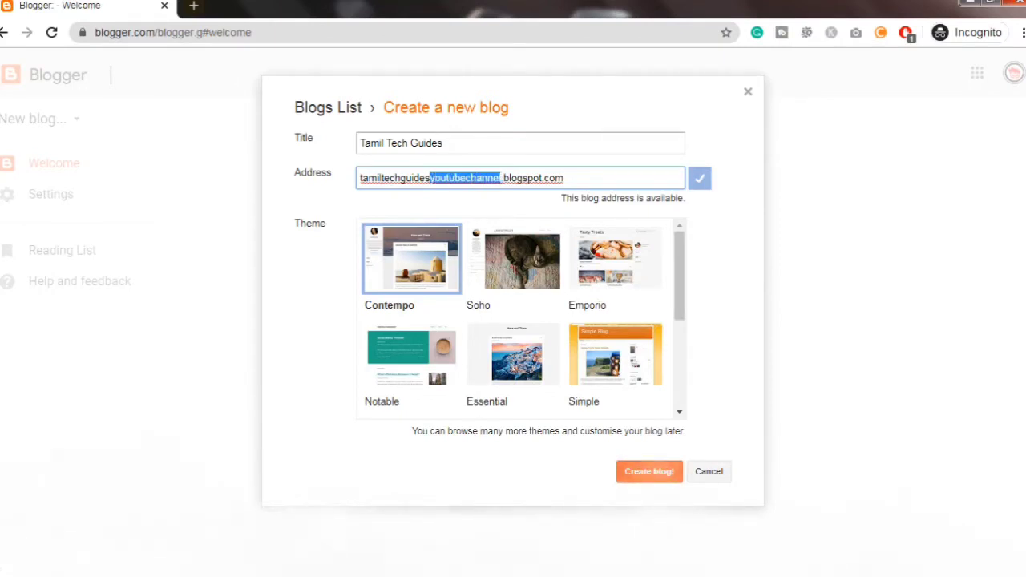
{"action": "key", "text": "BackSpace"}
{"action": "type", "text": "7"}
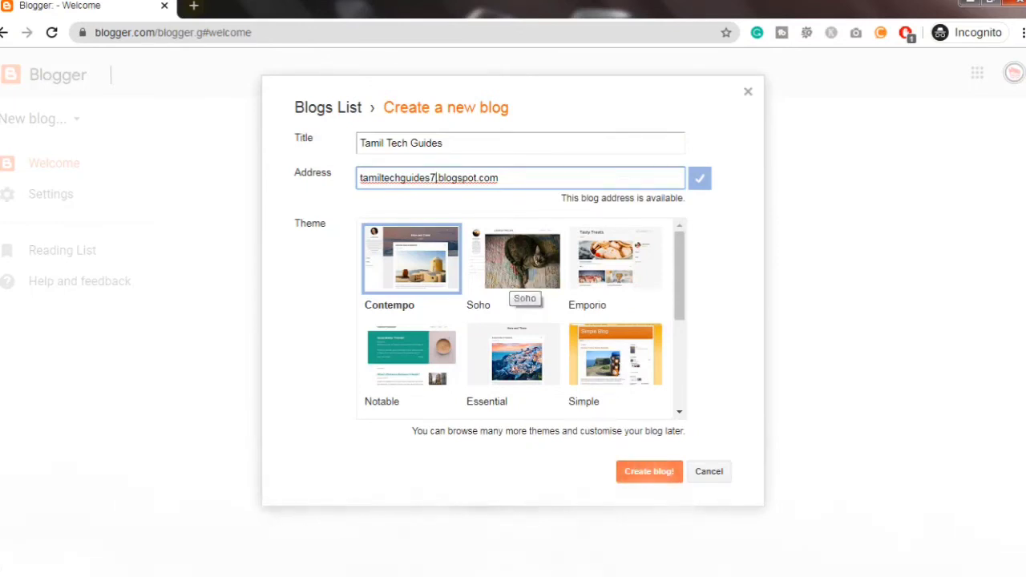
Browse the available themes, choose the Notable theme and create the blog.
{"action": "scroll", "coordinate": [521, 288], "scroll_direction": "down", "scroll_amount": 2}
{"action": "scroll", "coordinate": [521, 317], "scroll_direction": "up", "scroll_amount": 3}
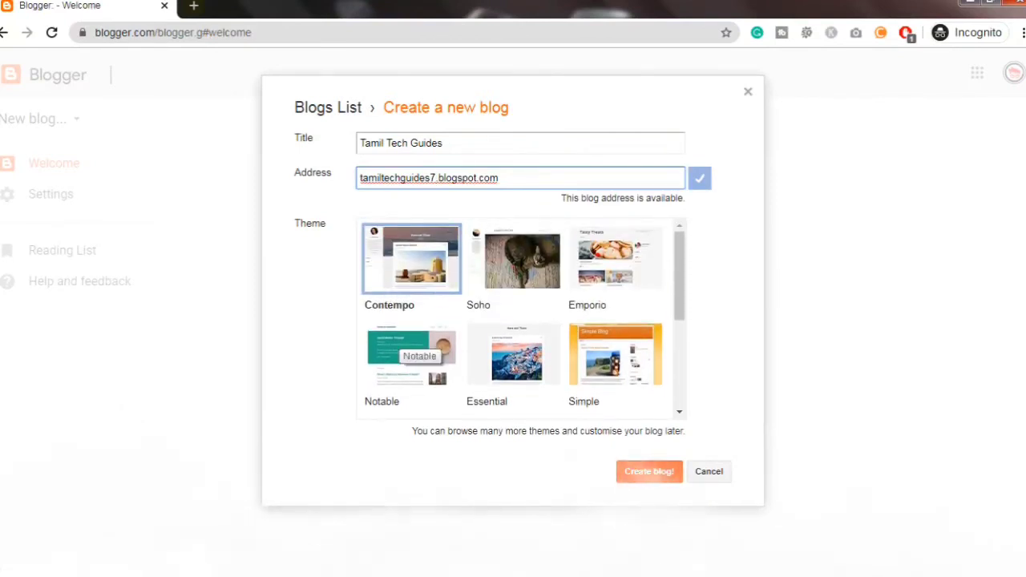
{"action": "scroll", "coordinate": [419, 356], "scroll_direction": "down", "scroll_amount": 1}
{"action": "scroll", "coordinate": [522, 321], "scroll_direction": "down", "scroll_amount": 3}
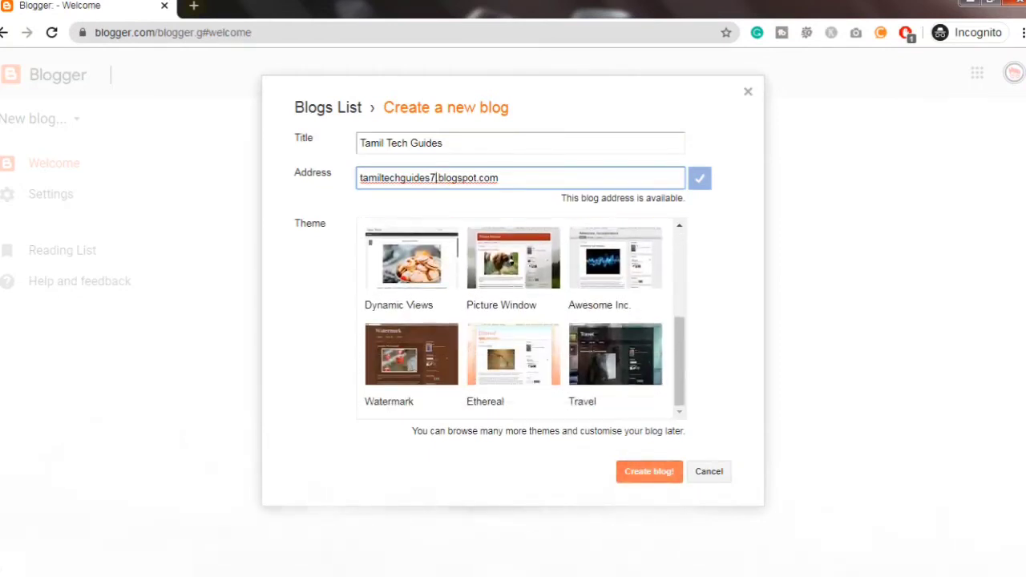
{"action": "scroll", "coordinate": [525, 316], "scroll_direction": "up", "scroll_amount": 4}
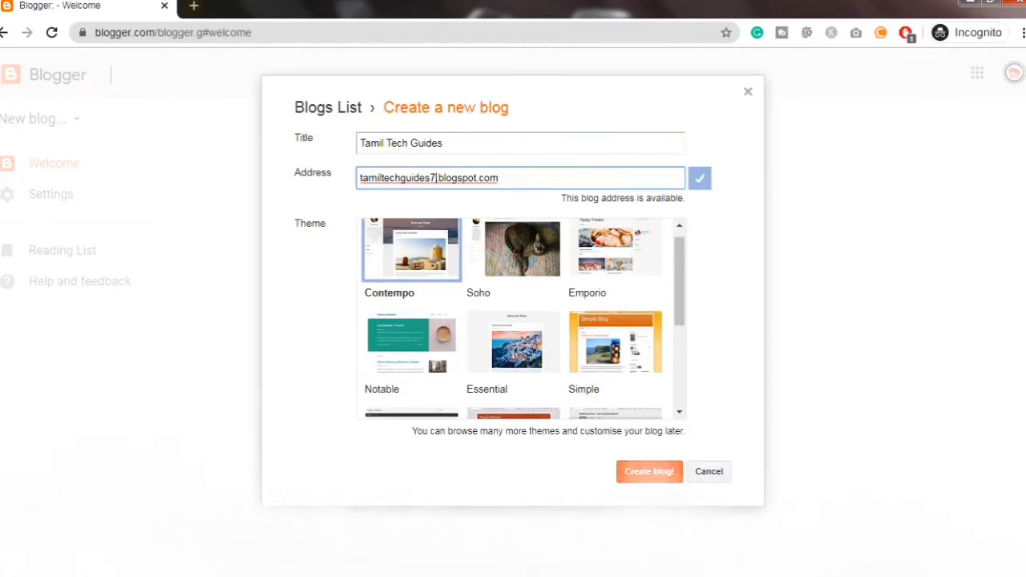
{"action": "left_click", "coordinate": [413, 349]}
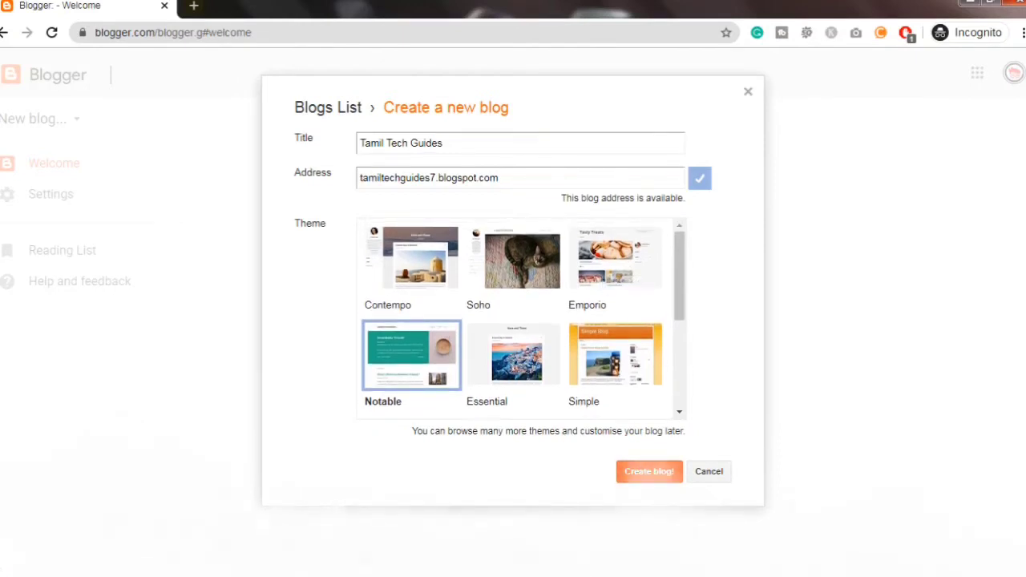
{"action": "scroll", "coordinate": [610, 277], "scroll_direction": "down", "scroll_amount": 5}
{"action": "scroll", "coordinate": [521, 319], "scroll_direction": "up", "scroll_amount": 3}
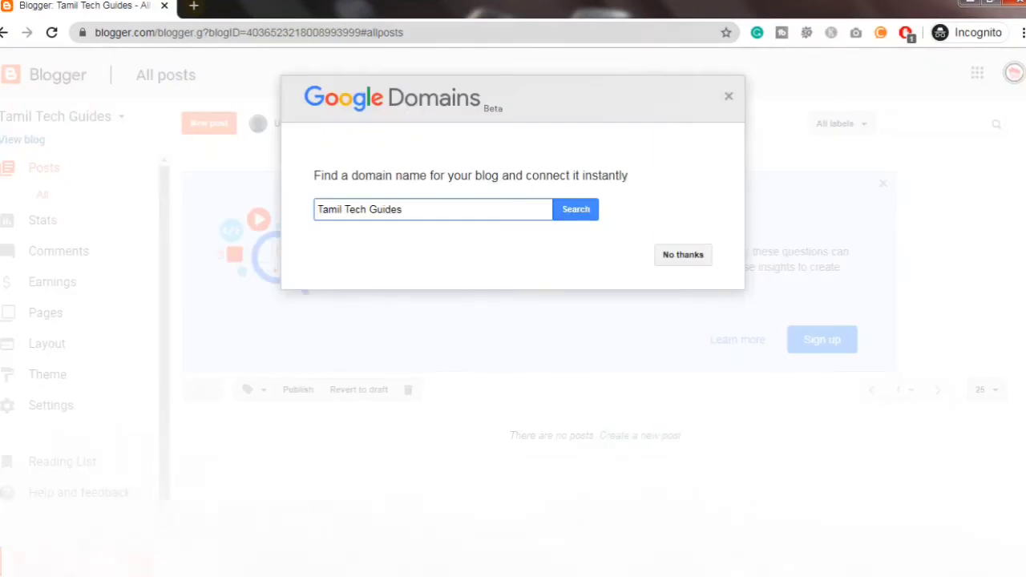
Decline the Google Domains offer and dismiss the Question Hub notification on the posts page.
{"action": "left_click", "coordinate": [683, 254]}
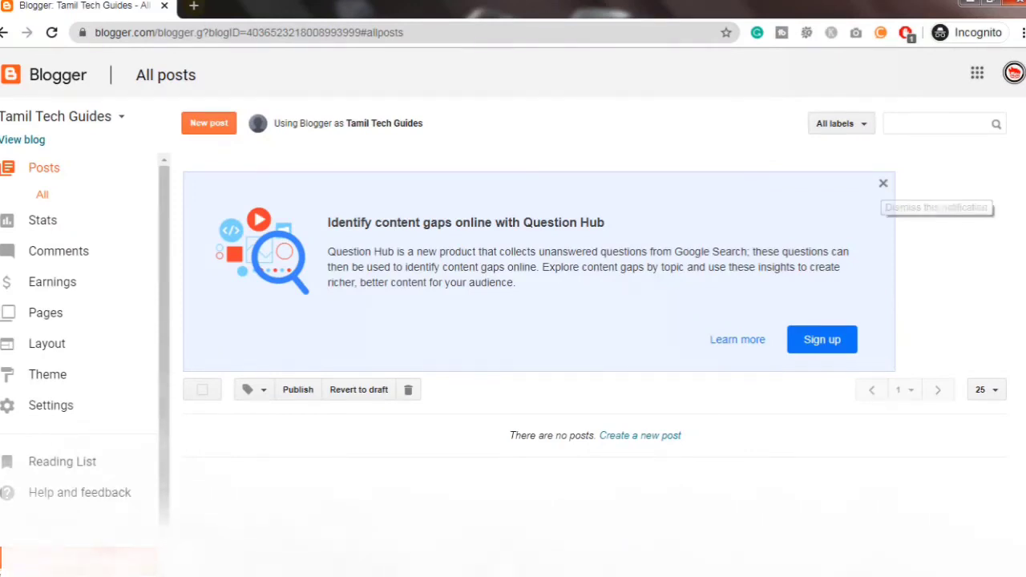
{"action": "left_click", "coordinate": [883, 183]}
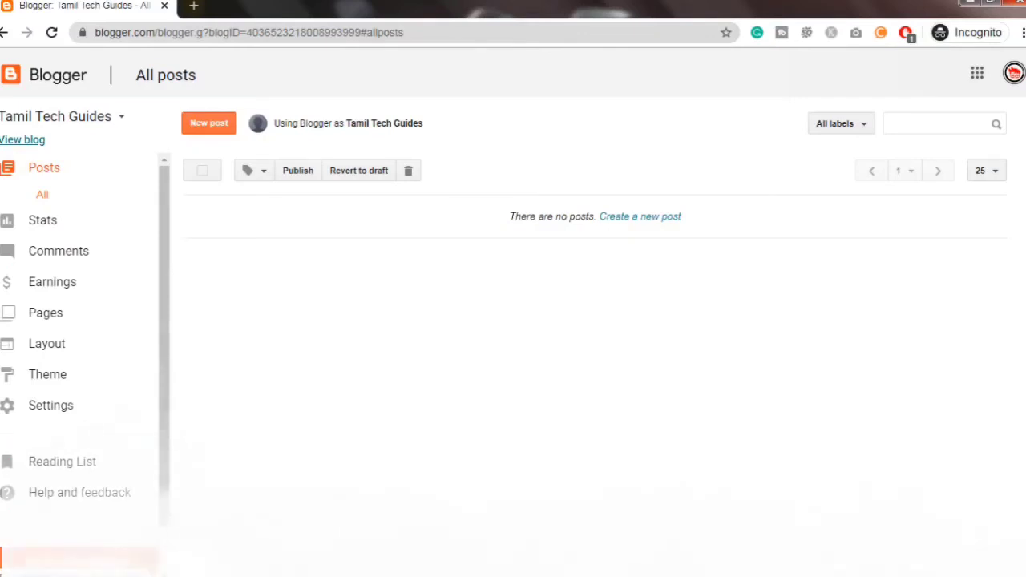
View the new blog in a separate tab, check its side menu, and return to the Blogger dashboard.
{"action": "right_click", "coordinate": [31, 140]}
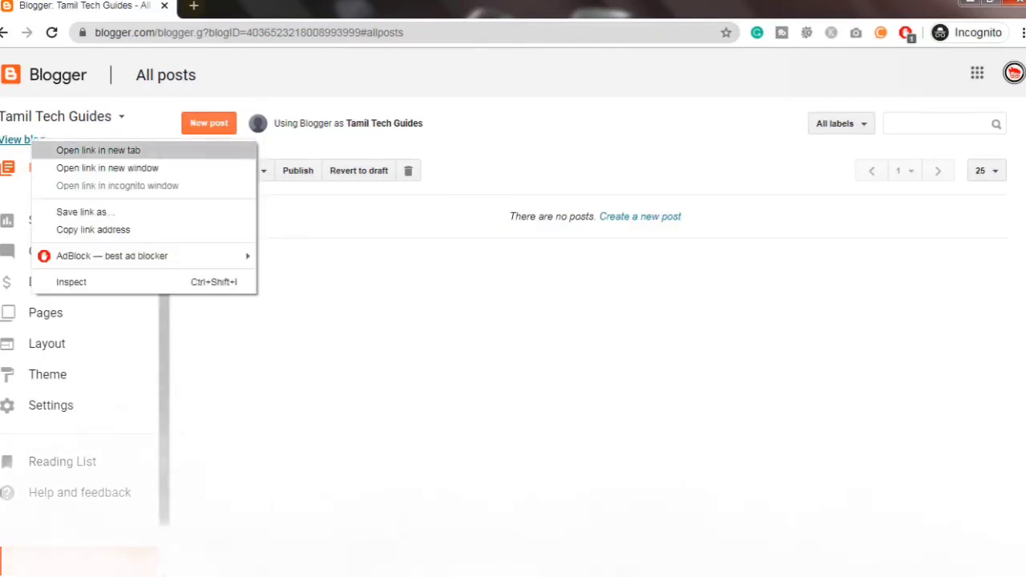
{"action": "left_click", "coordinate": [98, 150]}
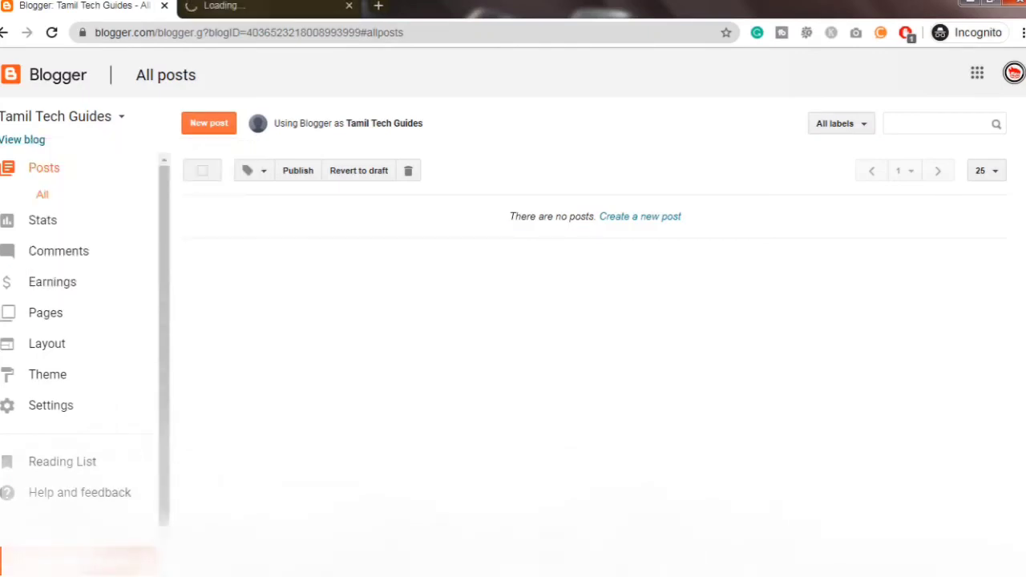
{"action": "left_click", "coordinate": [232, 6]}
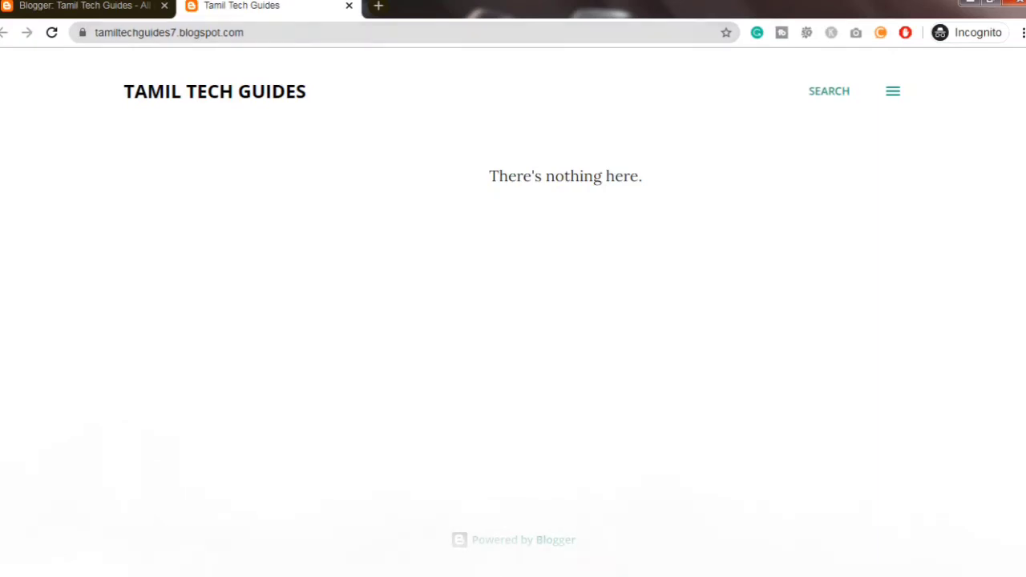
{"action": "left_click", "coordinate": [893, 91]}
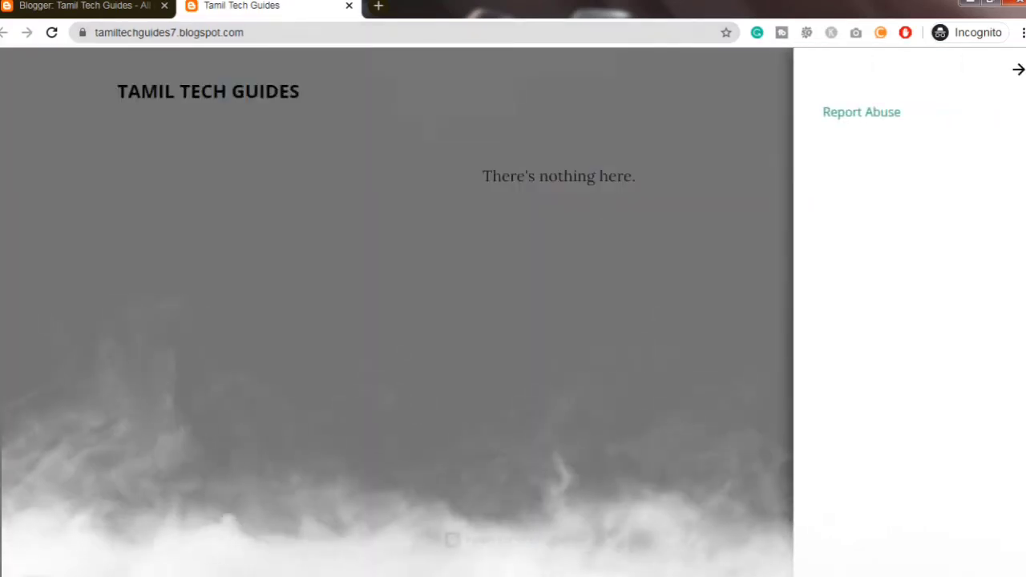
{"action": "key", "text": "Escape"}
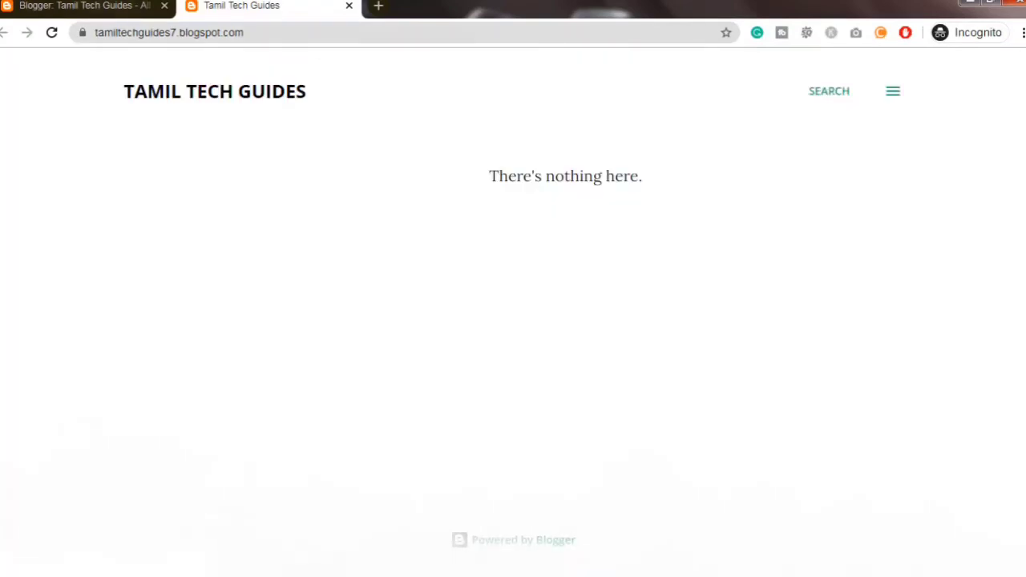
{"action": "key", "text": "ctrl+shift+Tab"}
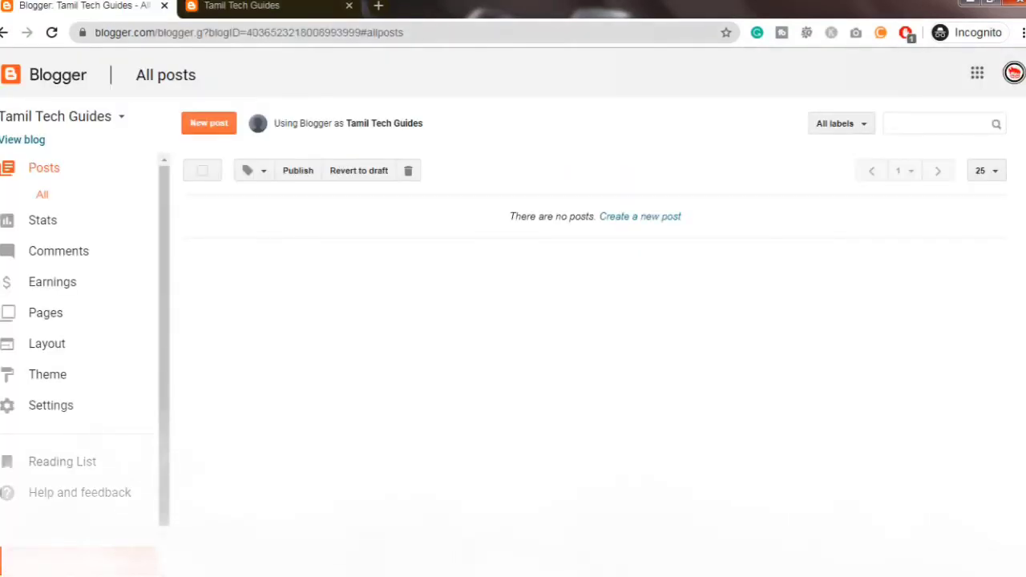